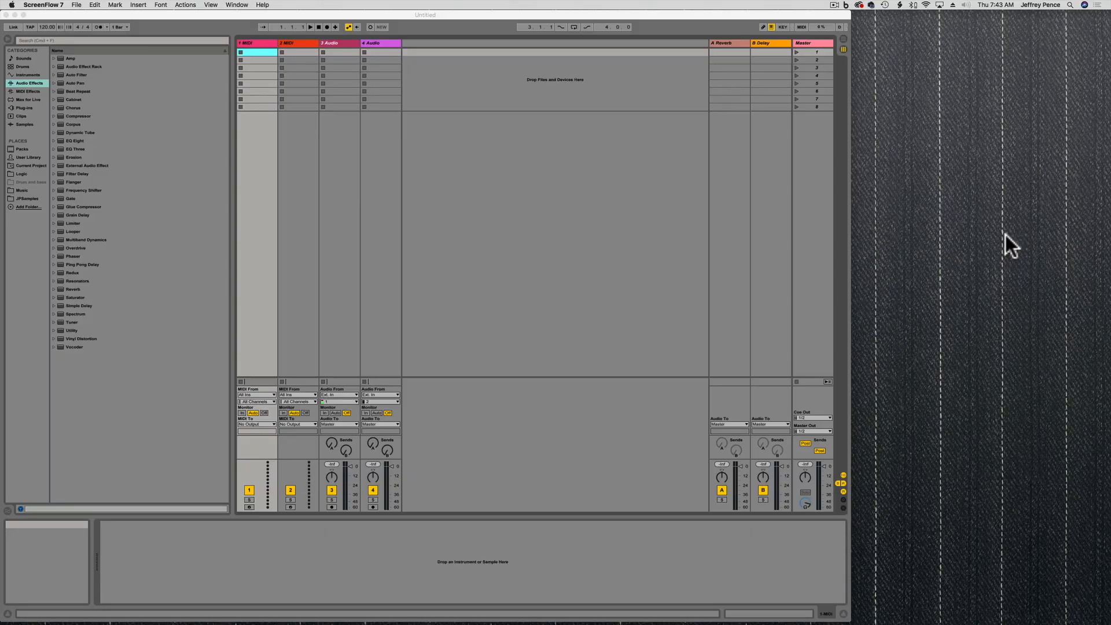
Open the audio preferences and set both the audio input and output devices to DN32-USB (32 In, 32 Out)
click(418, 14)
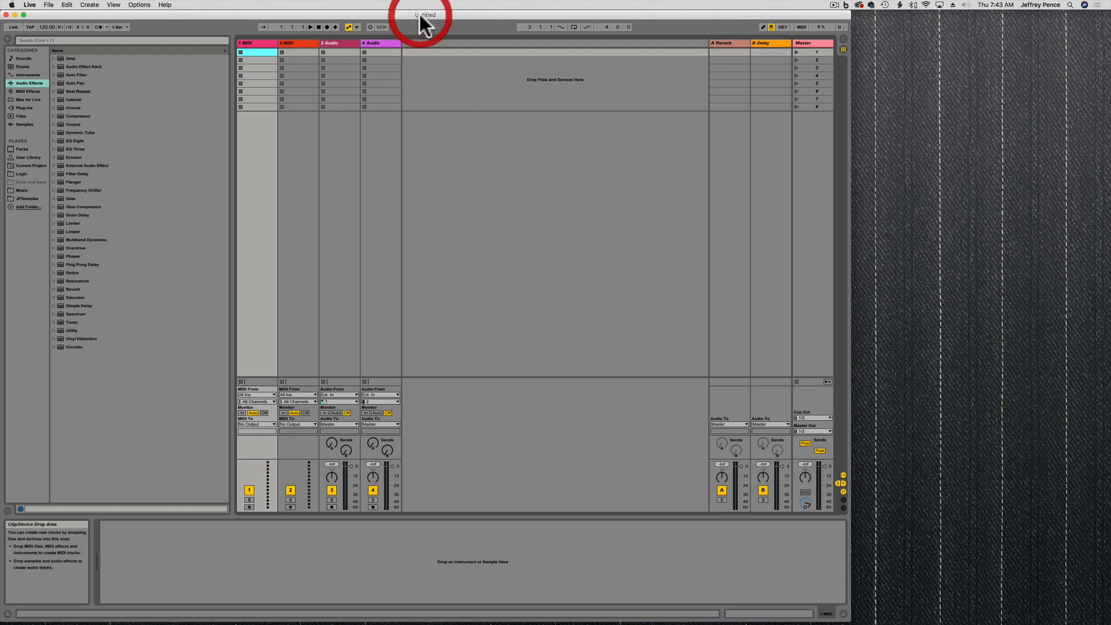
click(29, 3)
click(42, 27)
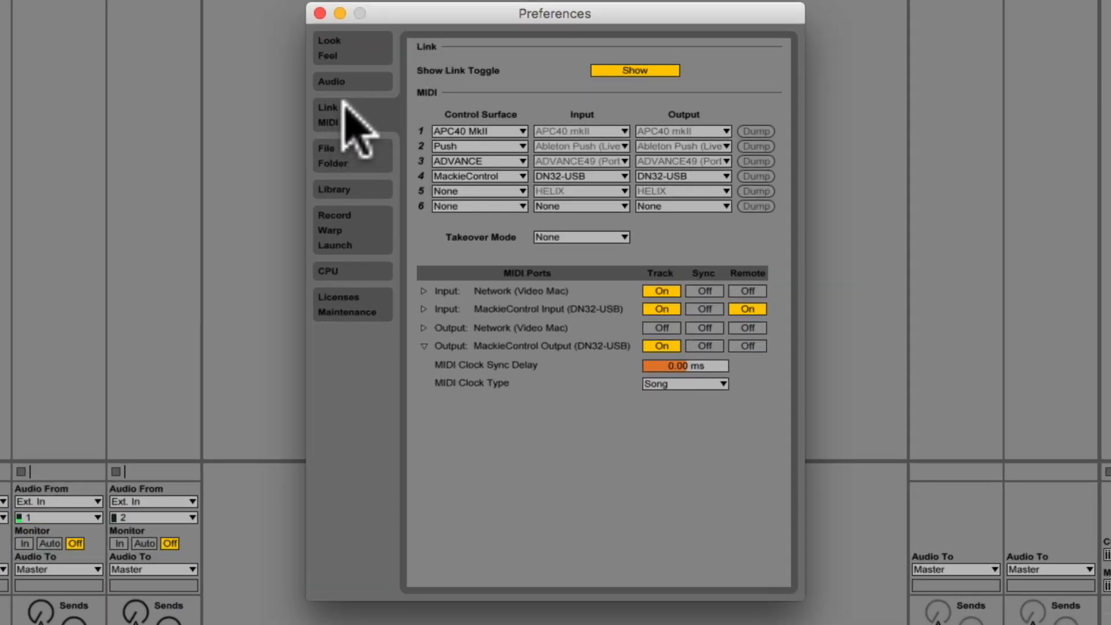
click(345, 82)
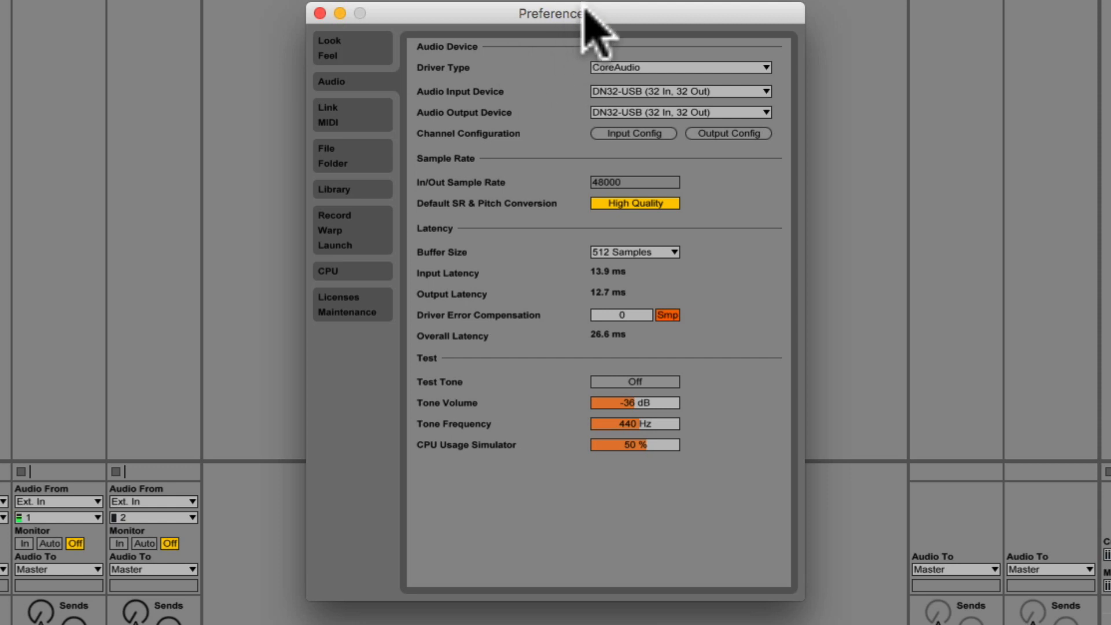
drag(586, 12, 472, 17)
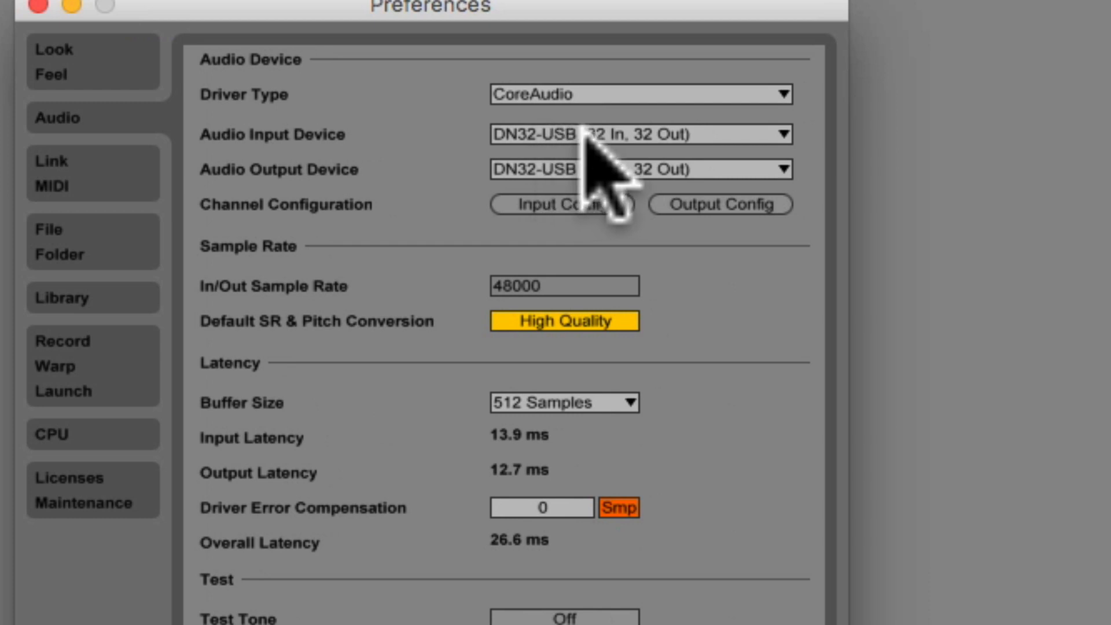
click(618, 134)
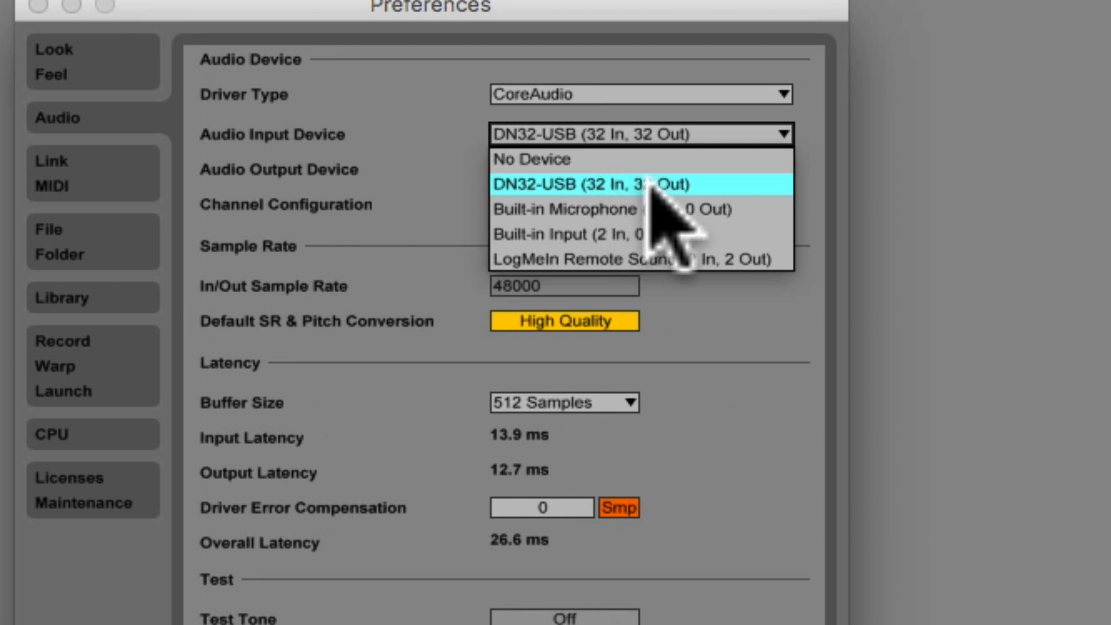
click(664, 184)
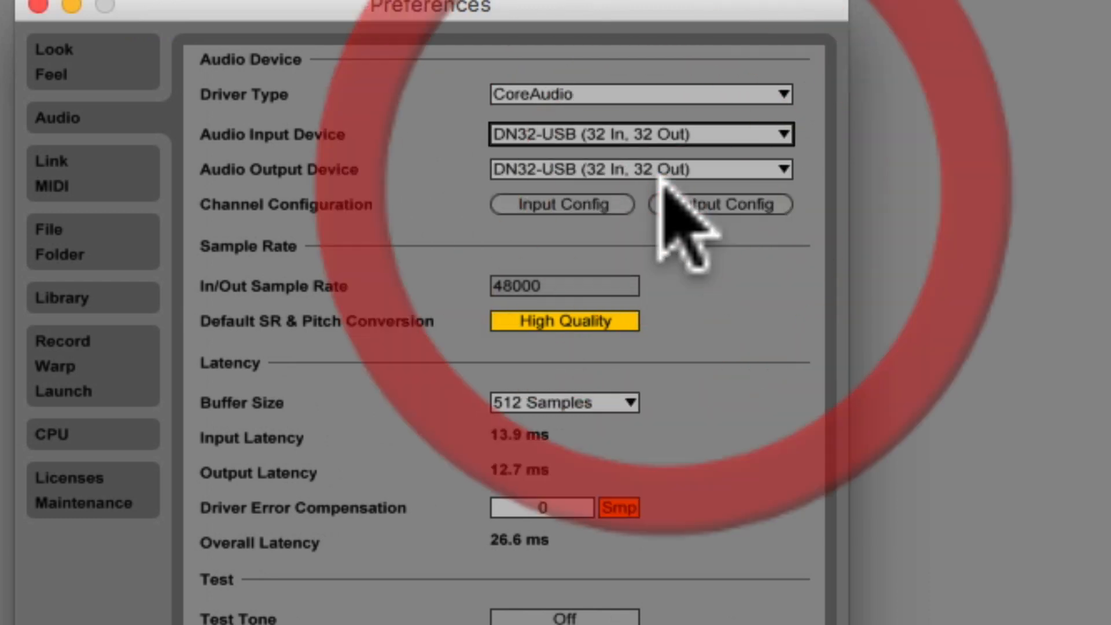
click(612, 169)
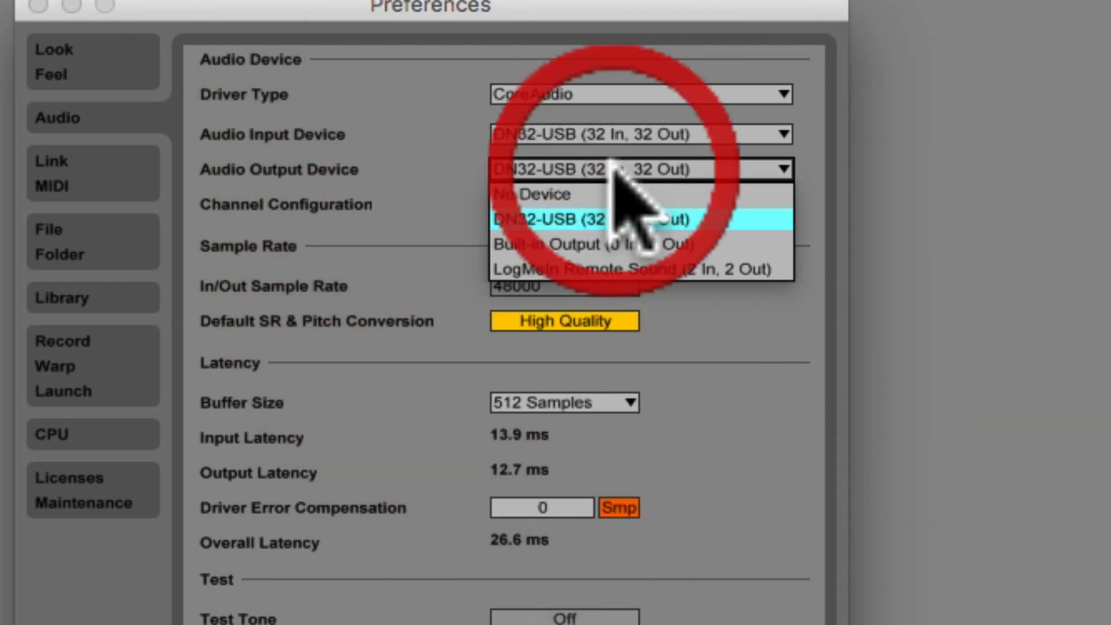
click(486, 167)
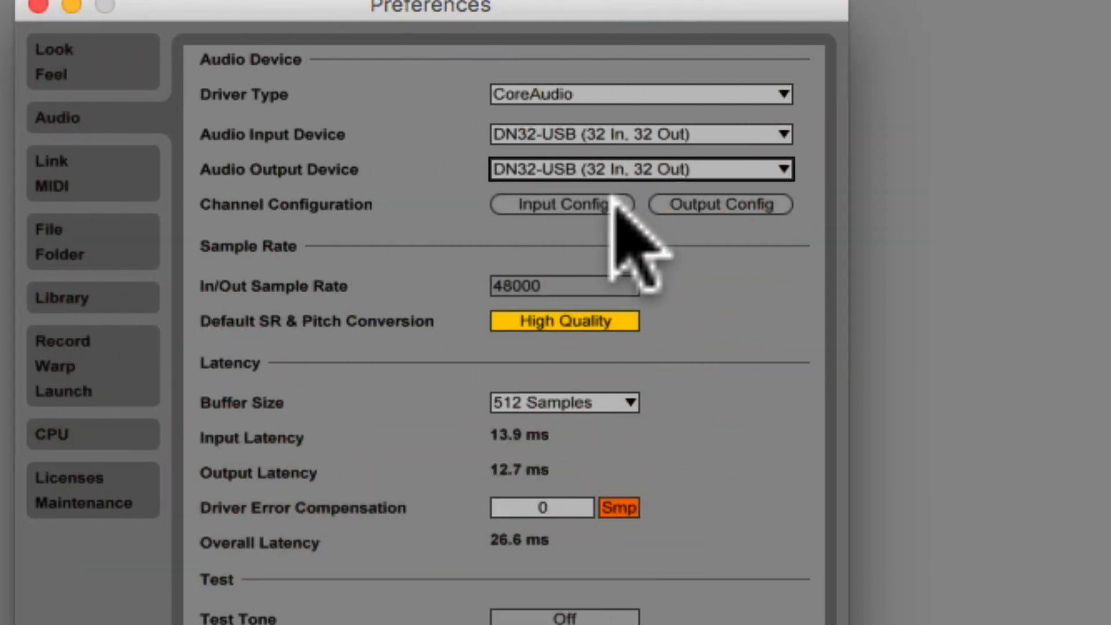
Review which mono and stereo hardware channels are enabled in the input and output configurations, and close the preferences
click(560, 204)
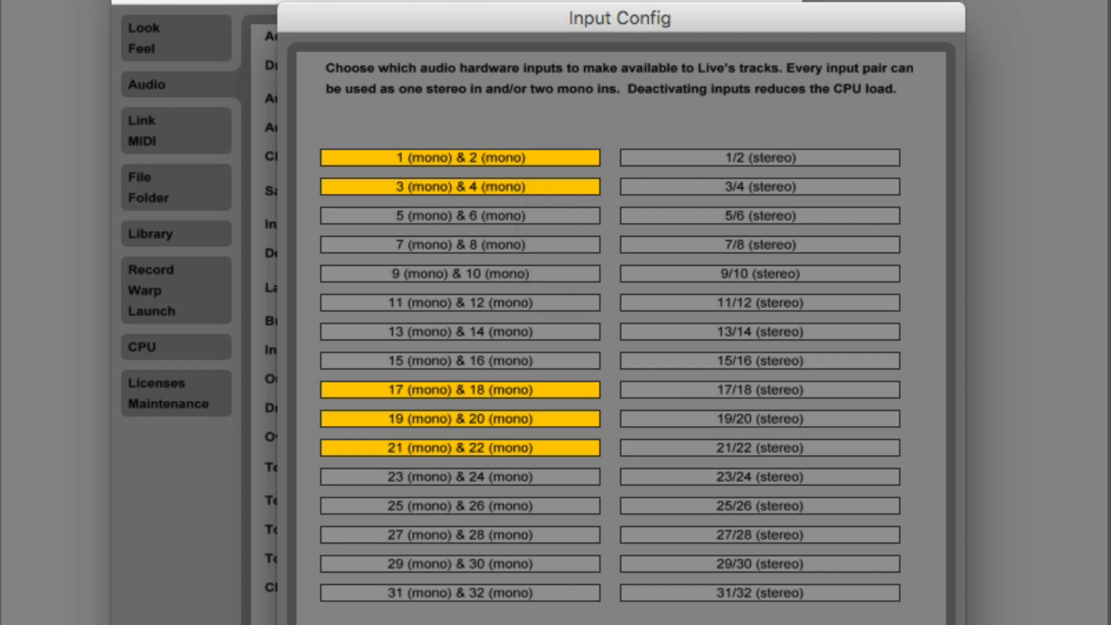
click(596, 607)
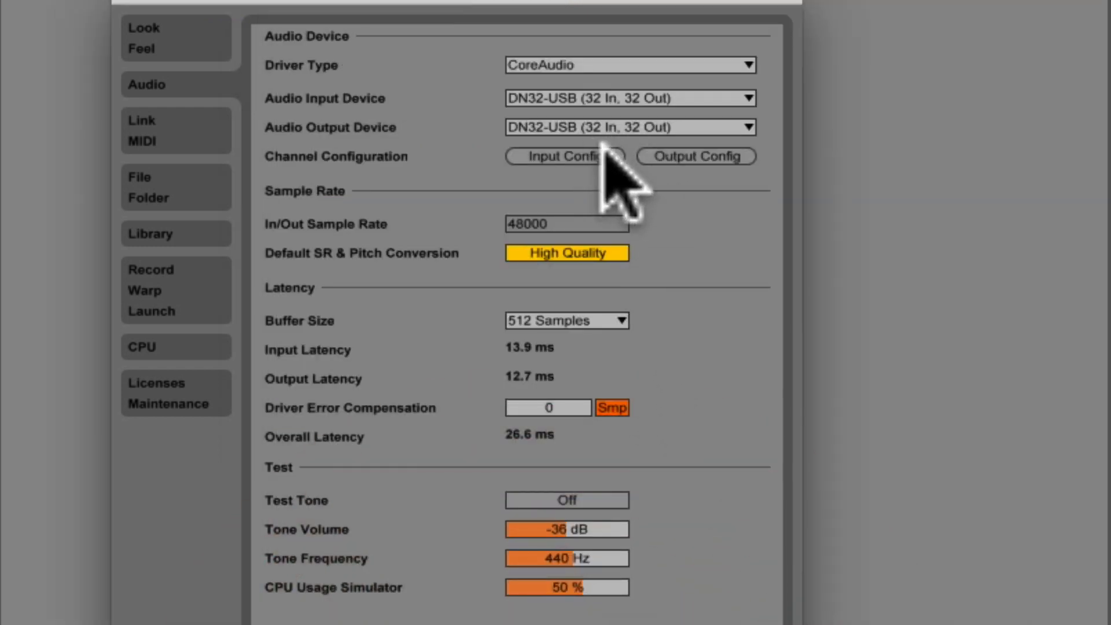
click(702, 155)
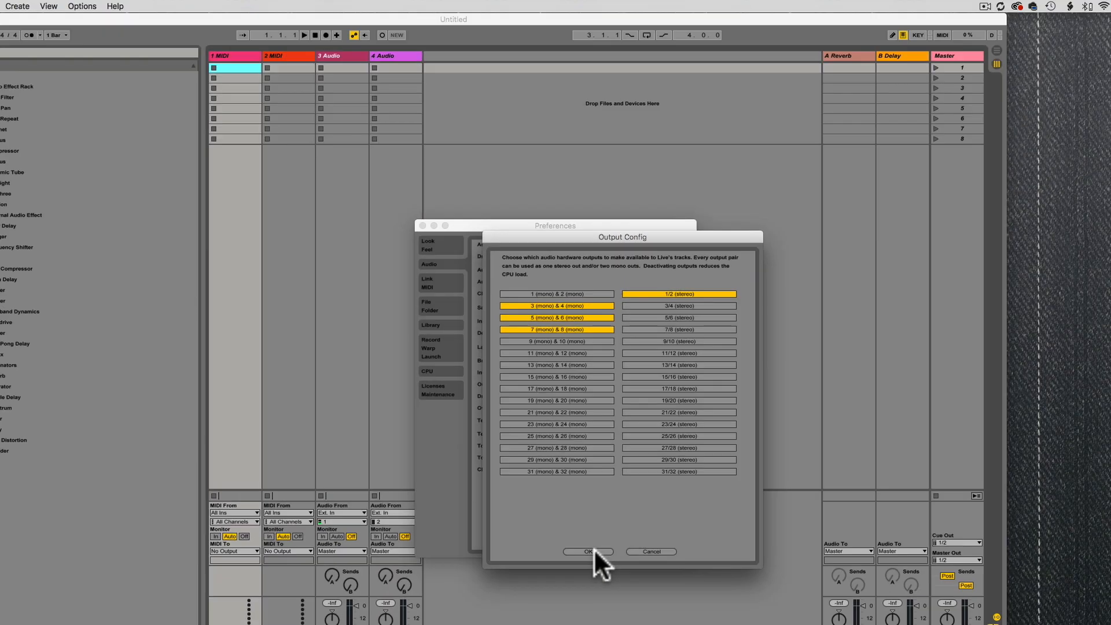
click(594, 548)
click(422, 226)
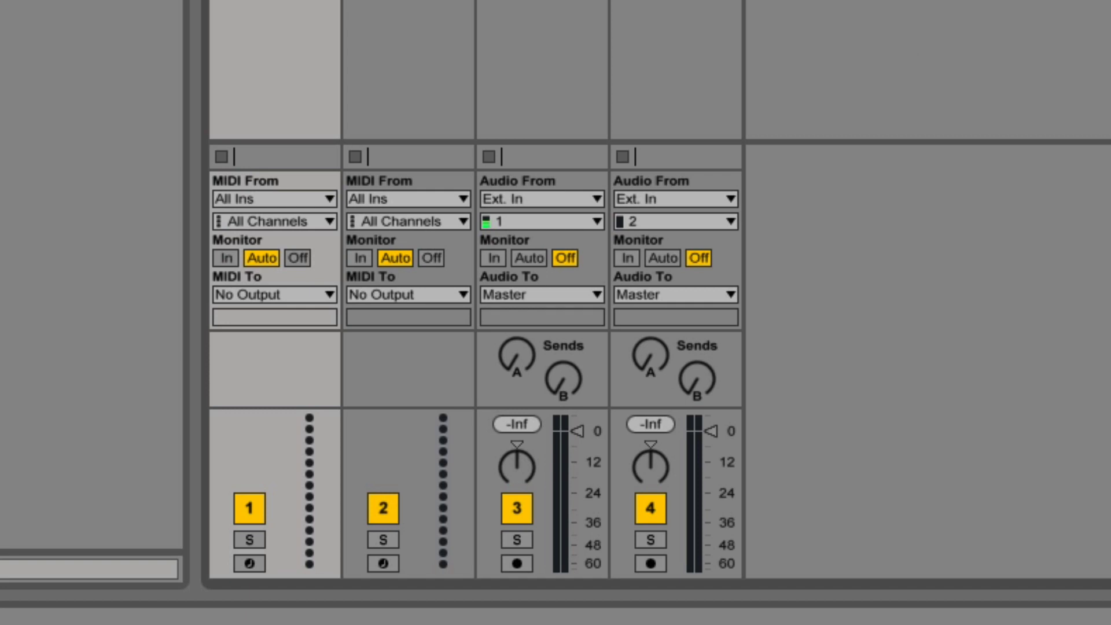
Choose external input 1 for the 3 Audio track and check the audio preferences through its input configuration option
click(540, 220)
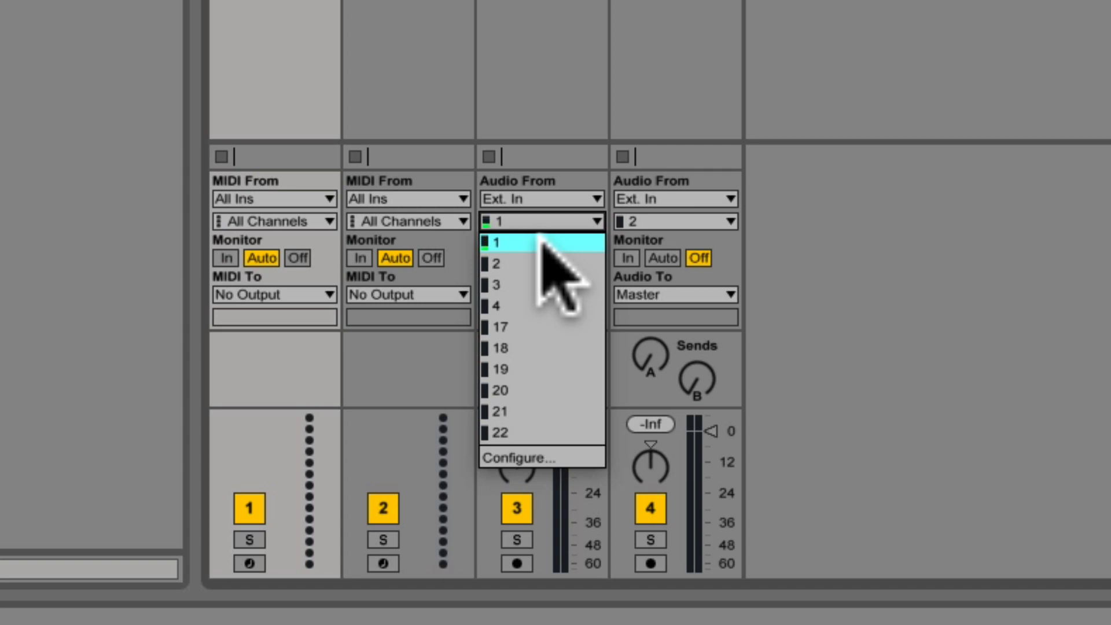
click(543, 240)
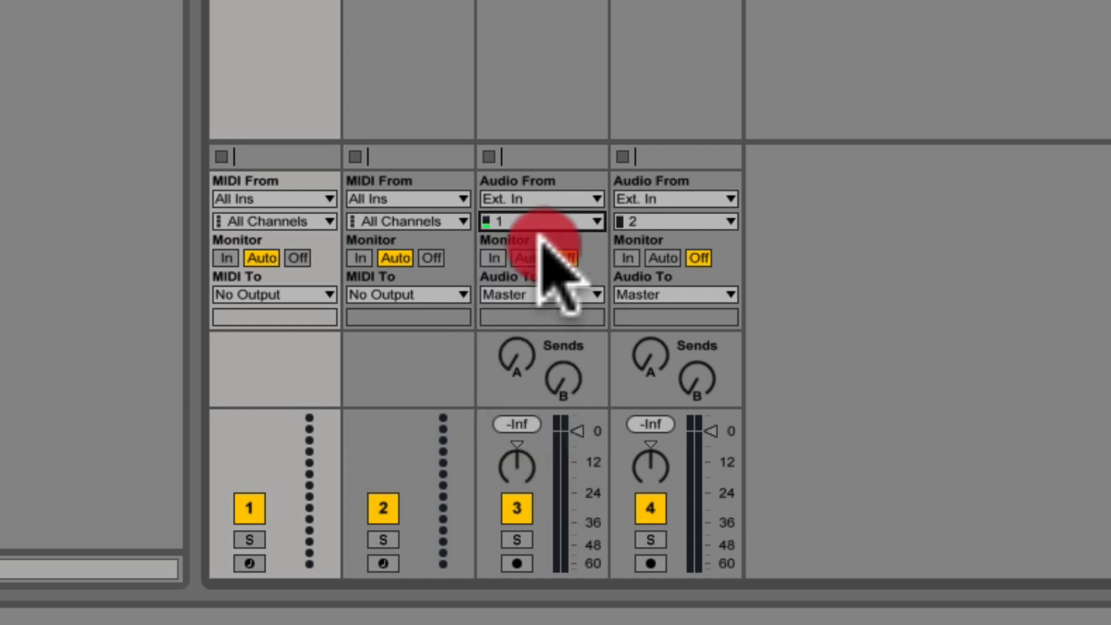
click(551, 220)
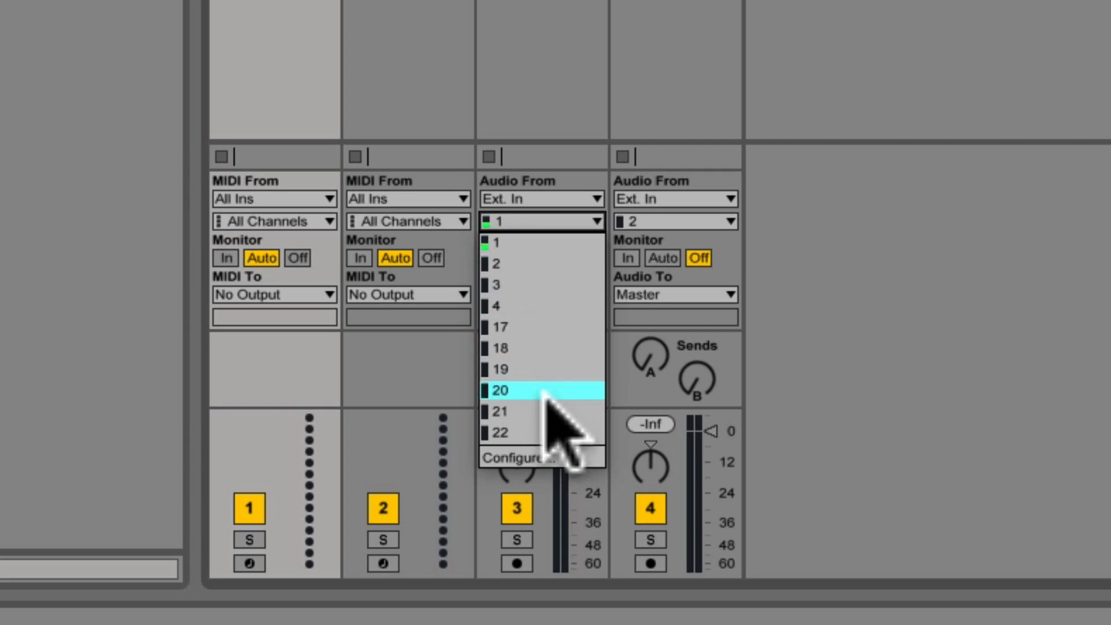
click(521, 457)
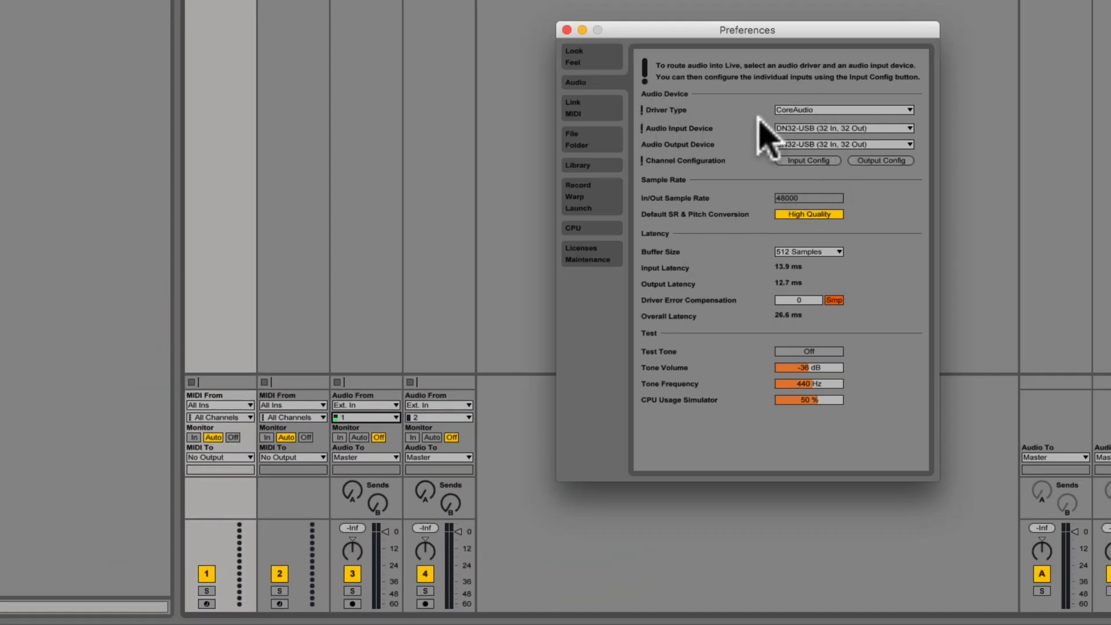
click(567, 30)
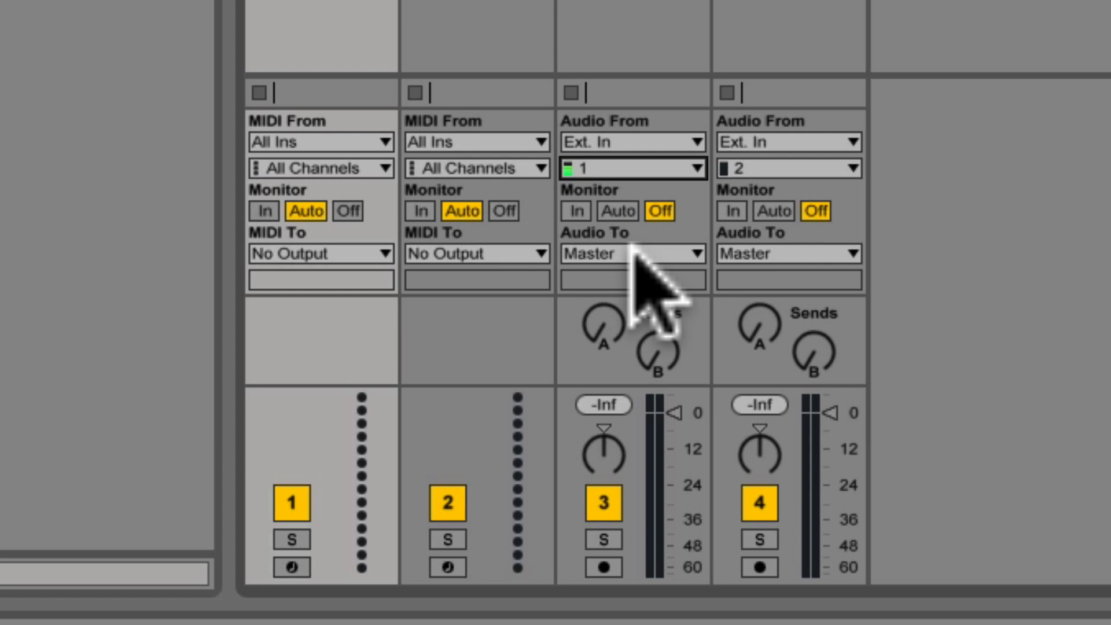
Choose Master as the 3 Audio track's output and check the hardware outputs available for the master track
click(637, 253)
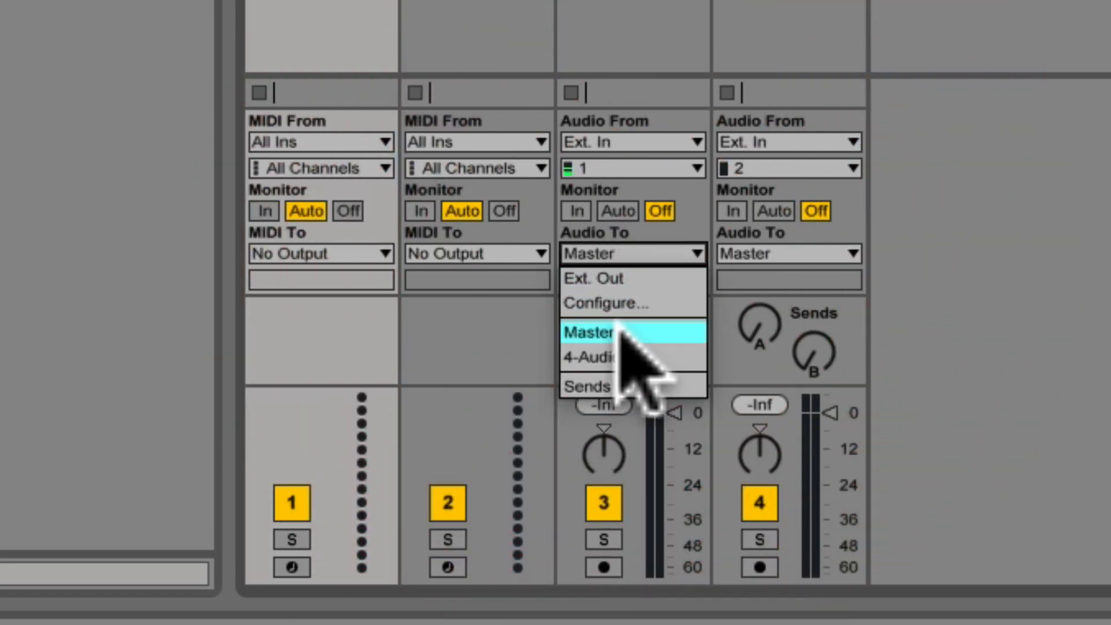
click(622, 332)
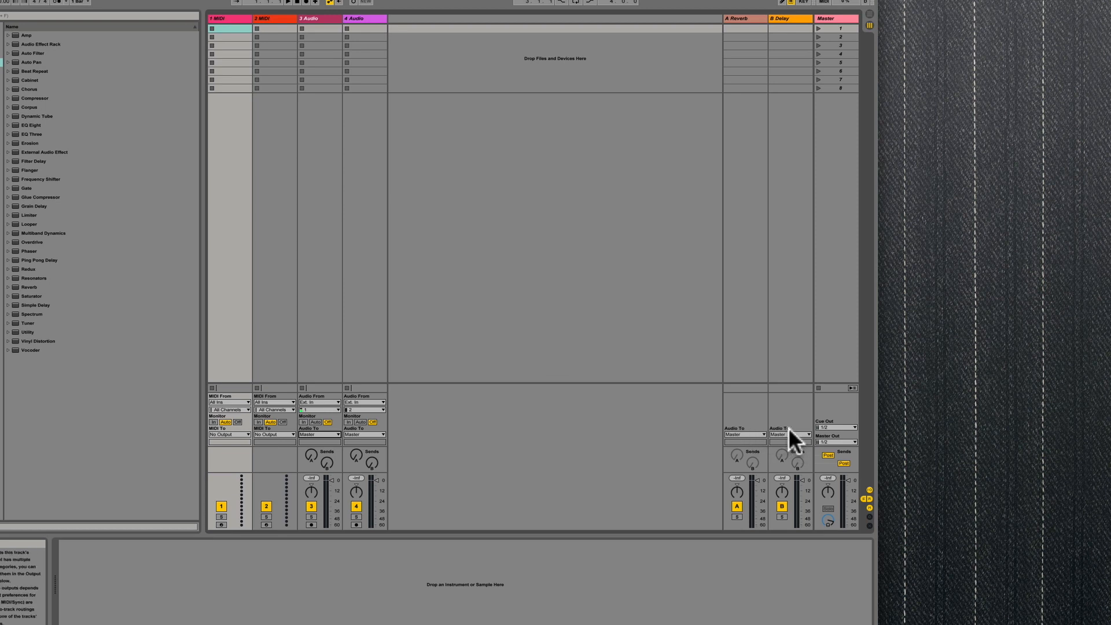
click(831, 19)
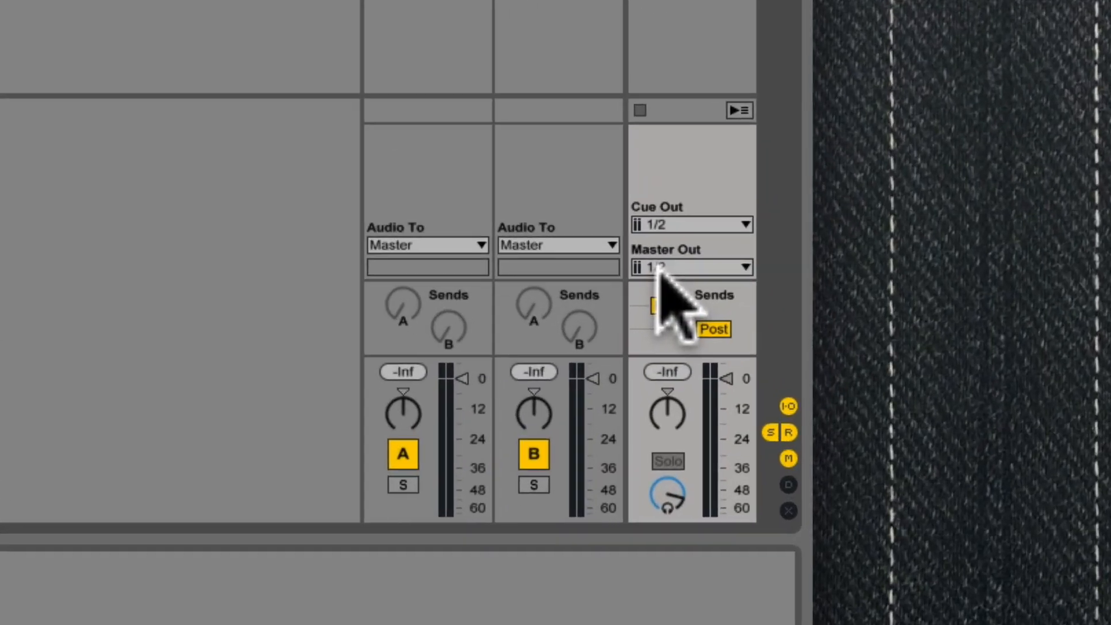
click(700, 267)
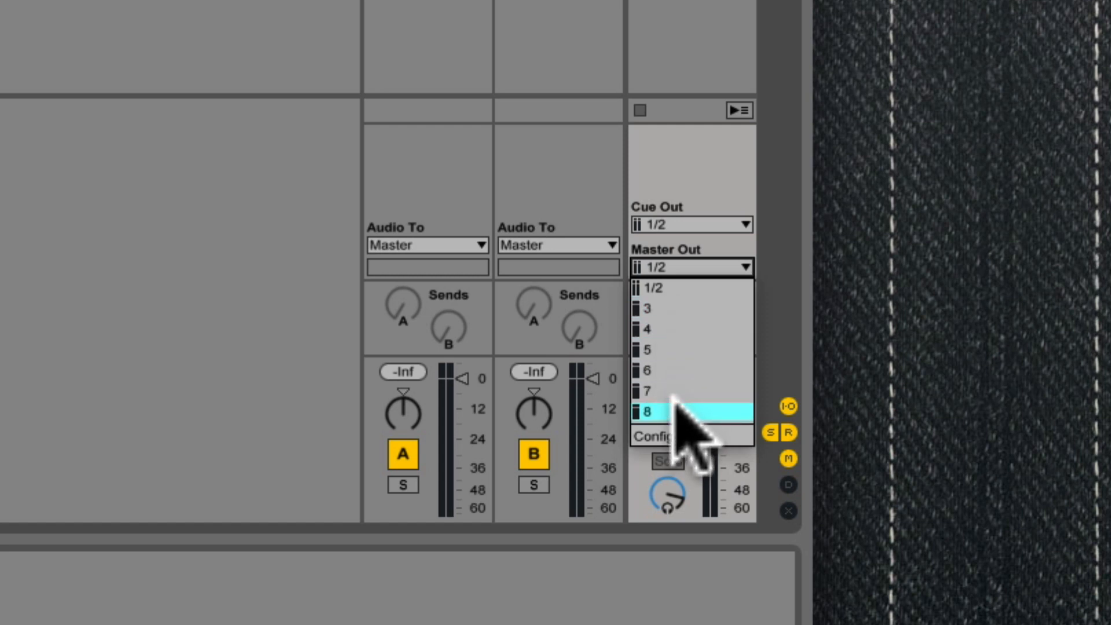
click(693, 255)
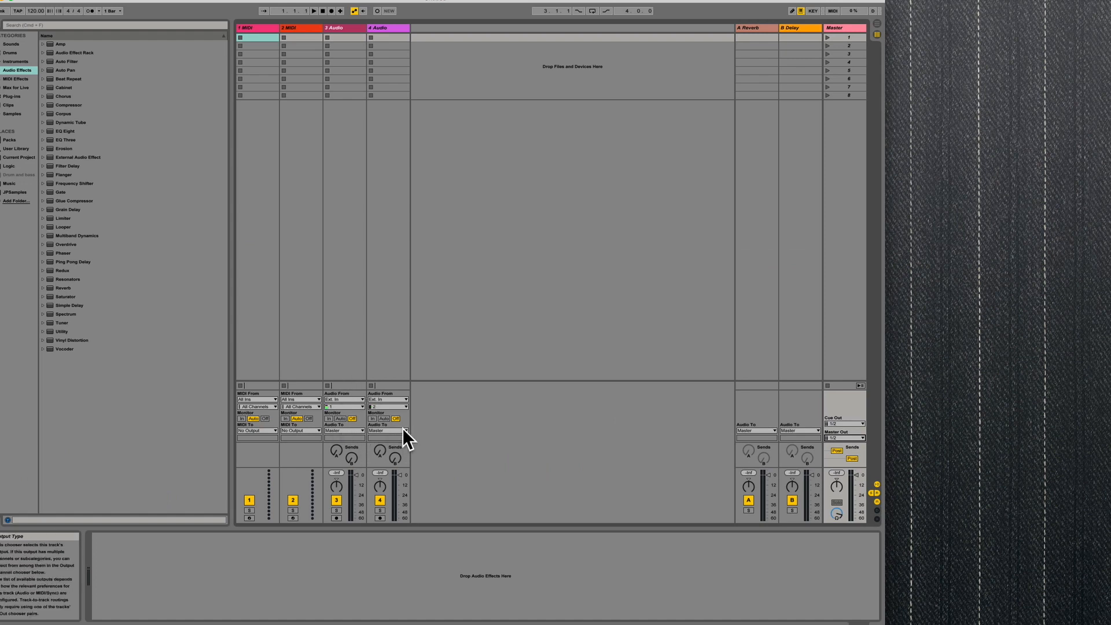
Route the 3 Audio track's output to Ext. Out on channel 3
click(355, 475)
drag(355, 474, 355, 478)
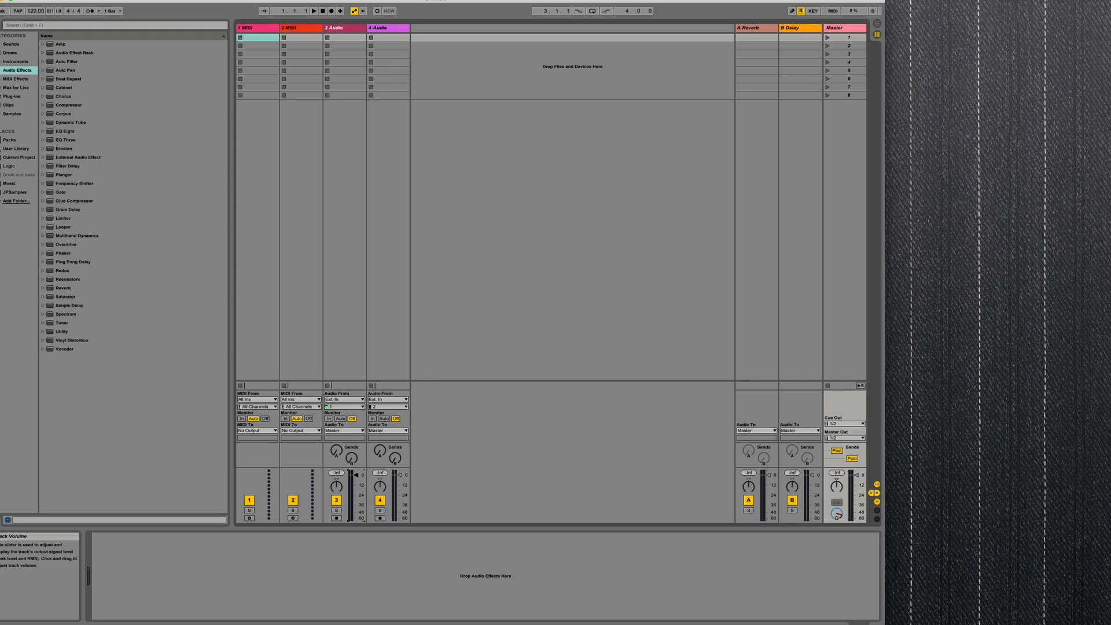
click(357, 431)
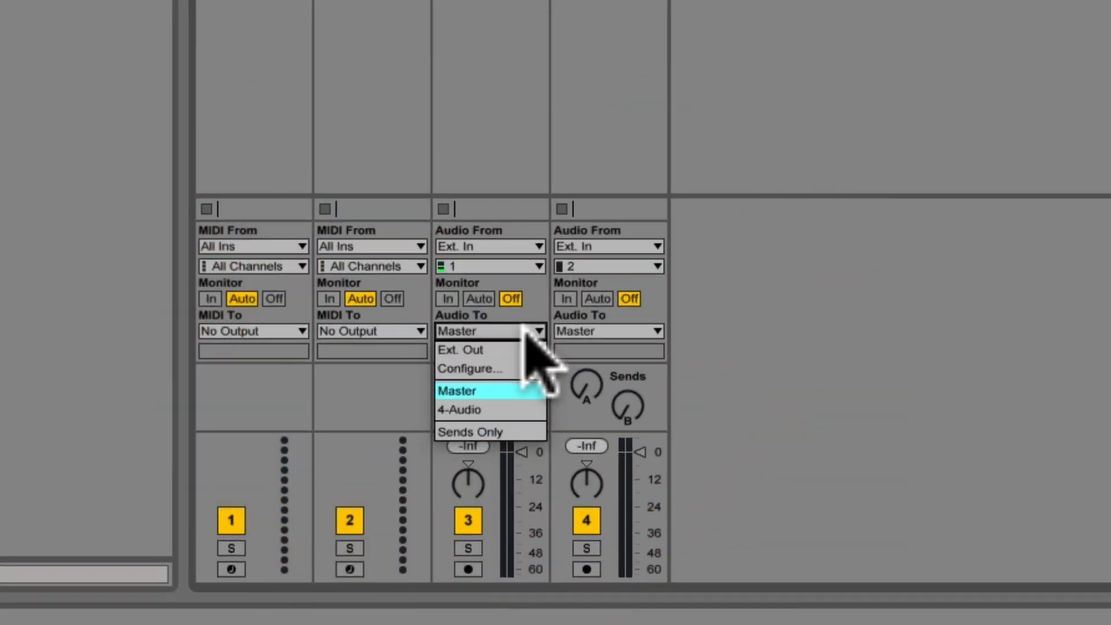
click(521, 349)
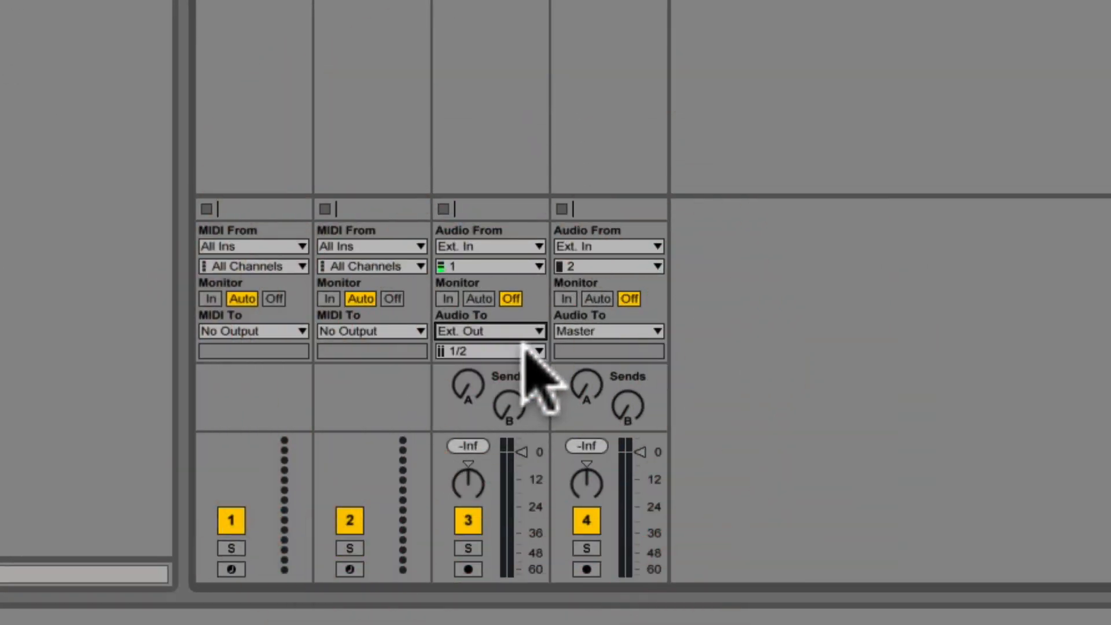
click(530, 351)
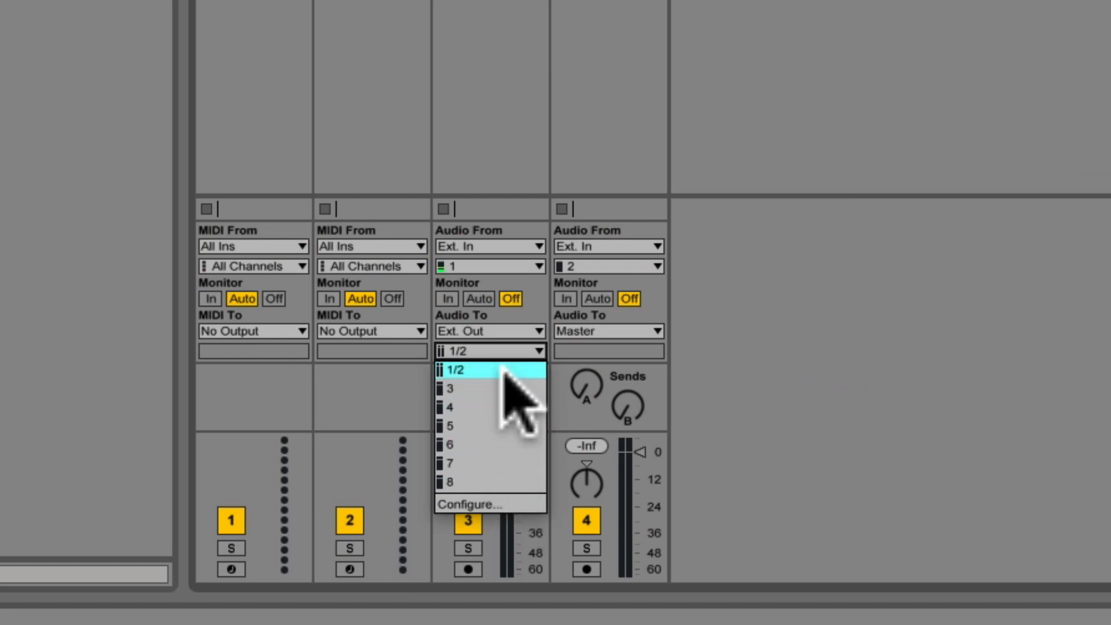
click(503, 386)
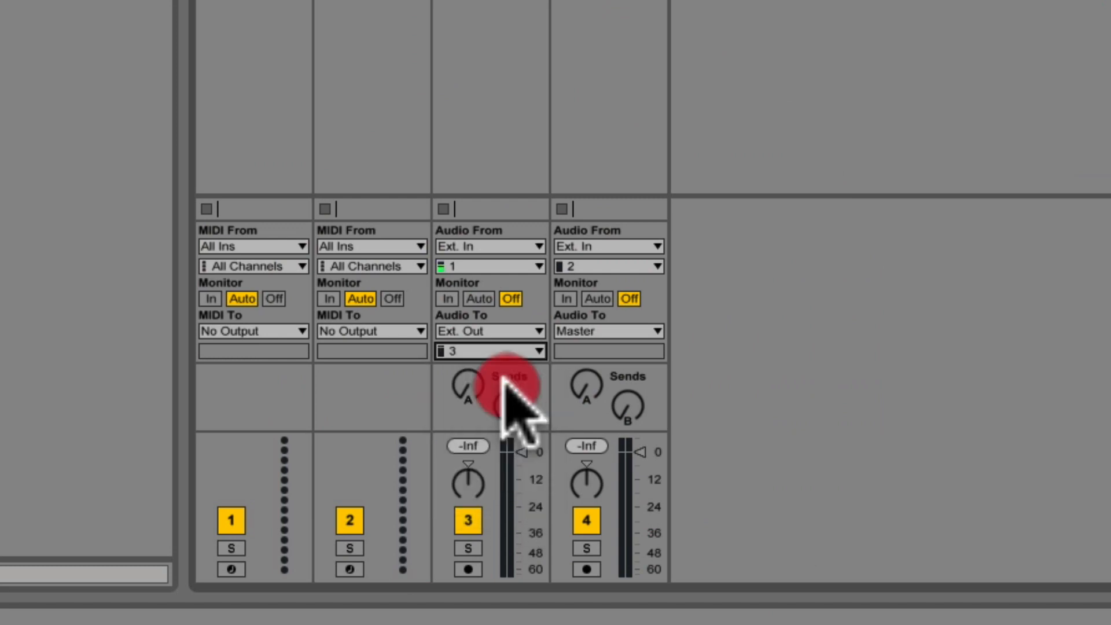
Route the 4 Audio track's output to Ext. Out on channel 4
click(595, 332)
click(593, 349)
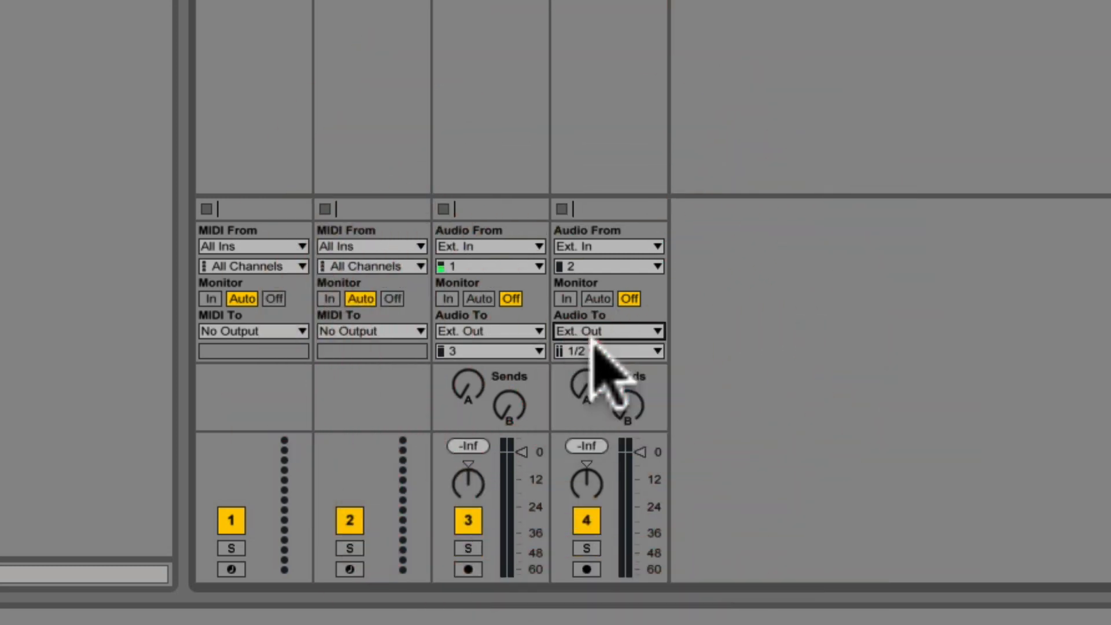
click(605, 351)
click(608, 401)
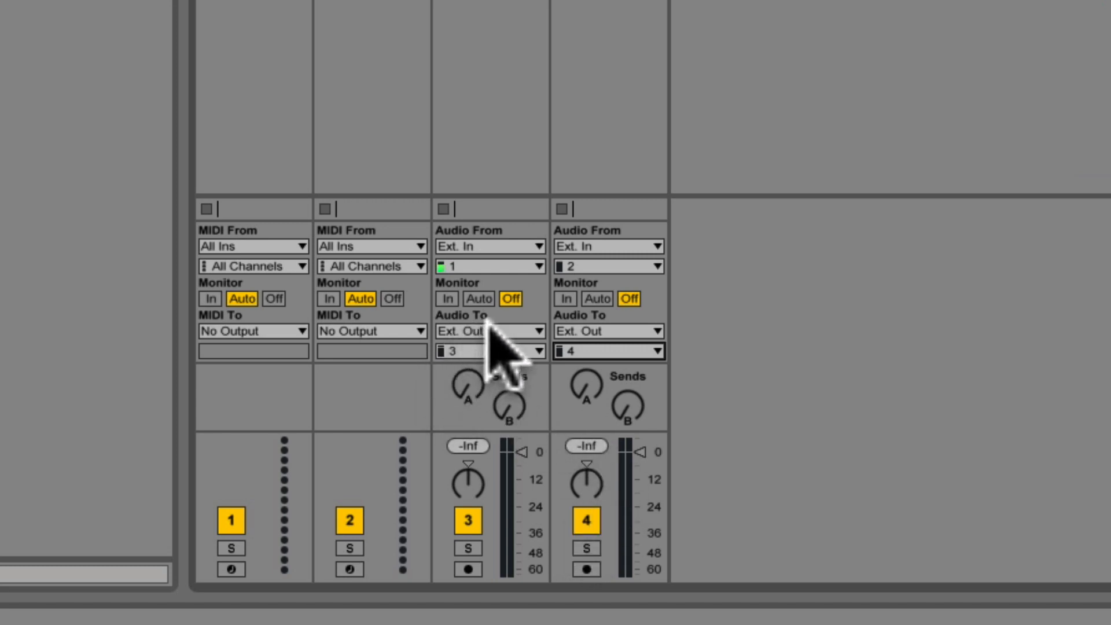
Return the outputs of the 3 Audio and 4 Audio tracks to Master
click(507, 331)
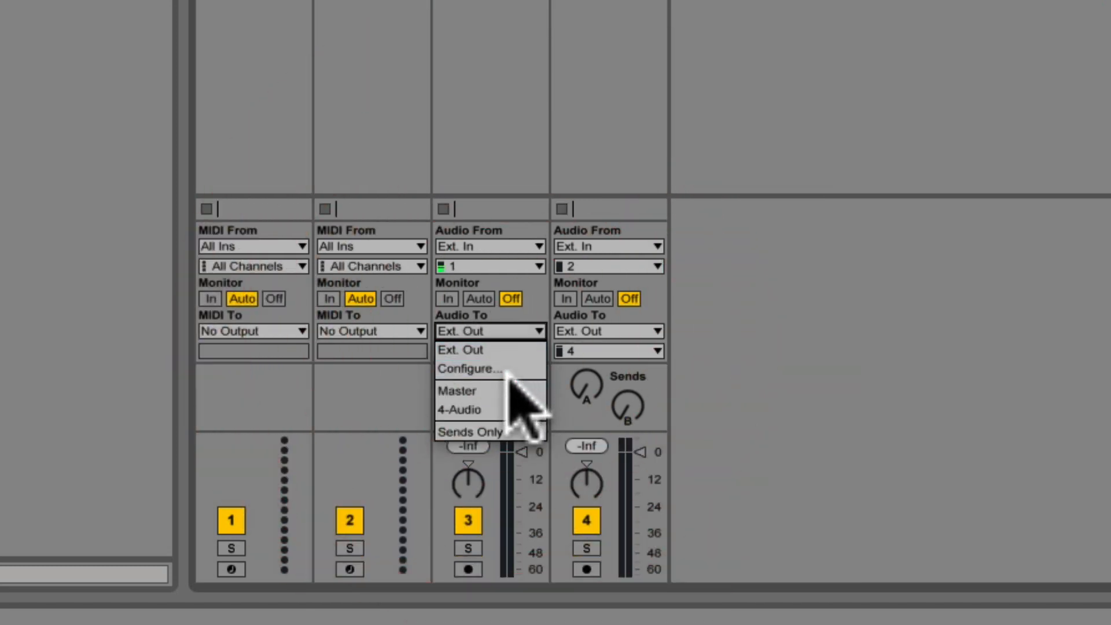
click(508, 389)
click(613, 332)
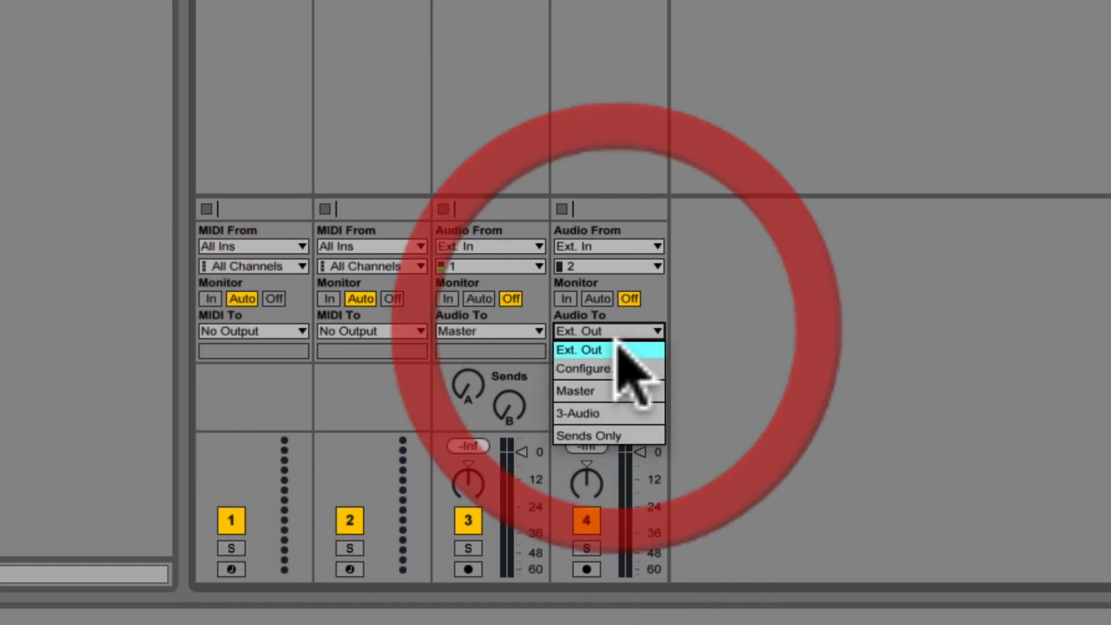
click(610, 389)
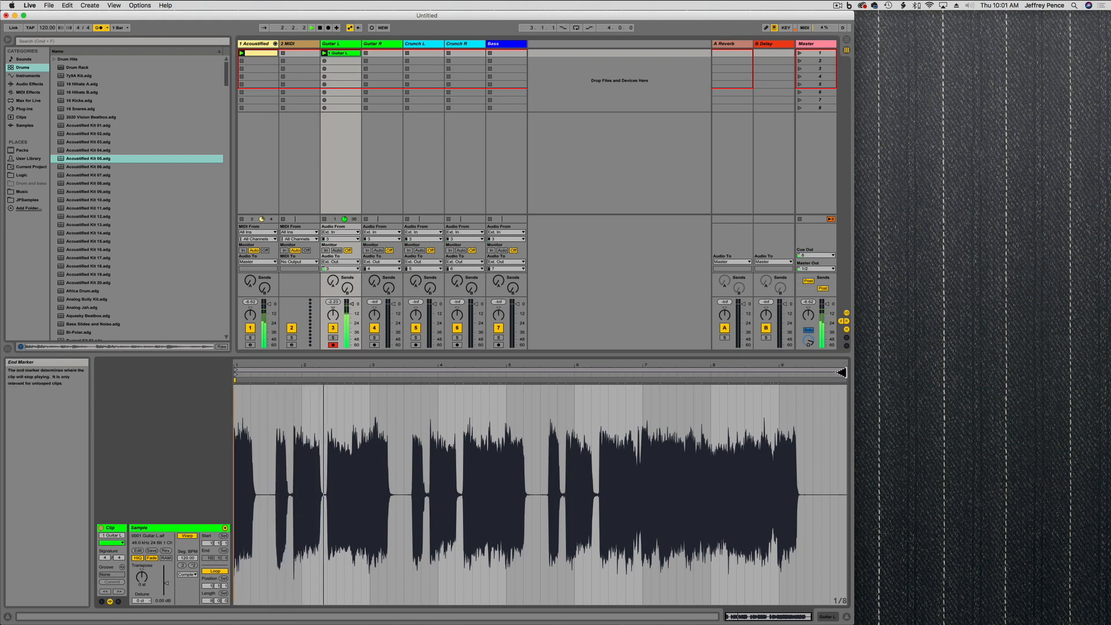
Shorten the loops of the recorded Guitar L and Guitar R clips so each ends at bar 9, stopping playback in between
drag(844, 370, 779, 371)
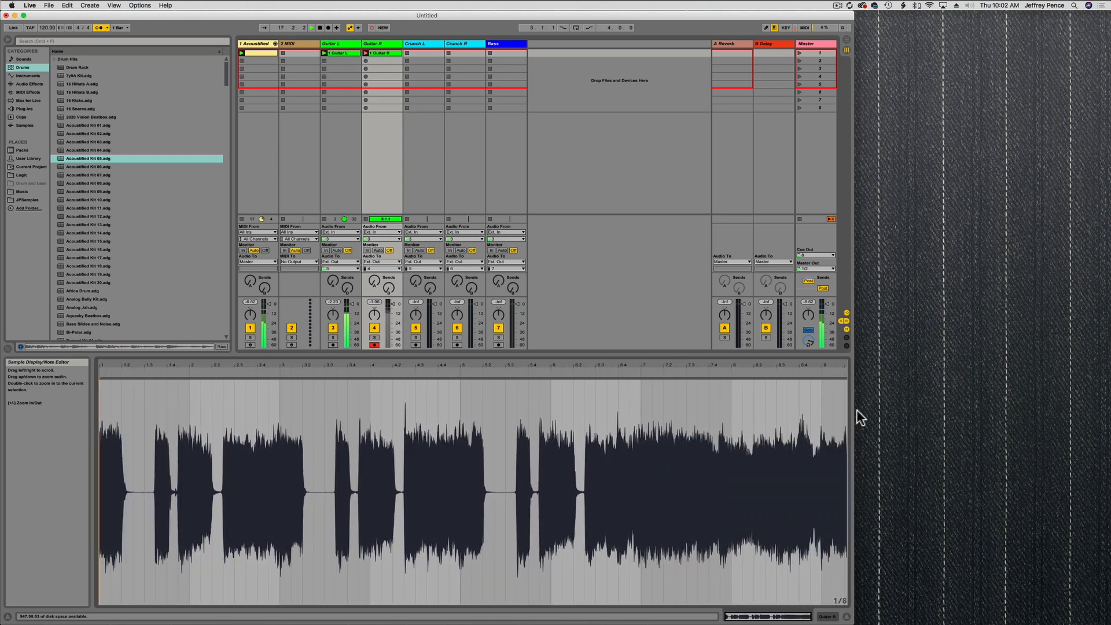
key(space)
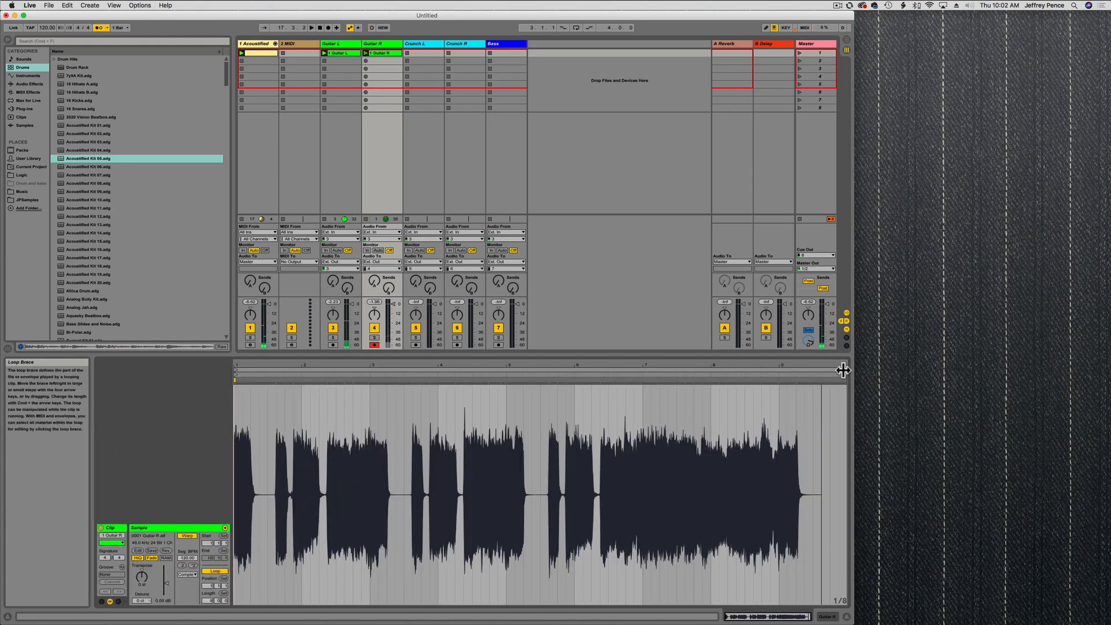
drag(843, 370, 799, 368)
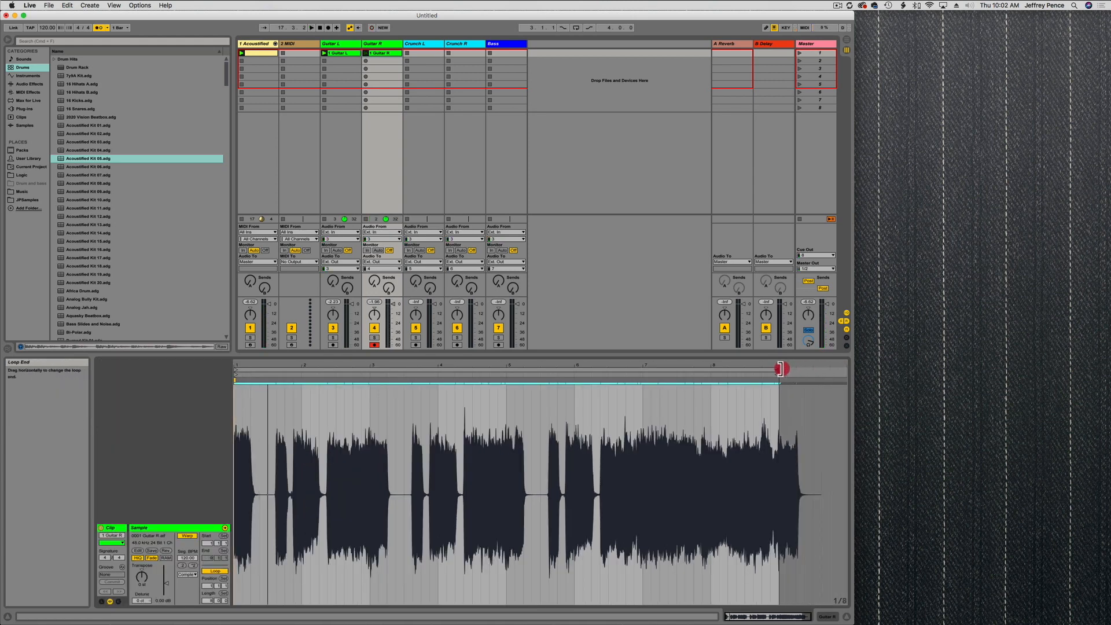
Record a guitar clip into the first slot of Crunch L over the playing loops, then stop playback and shorten its loop to bar 9
key(space)
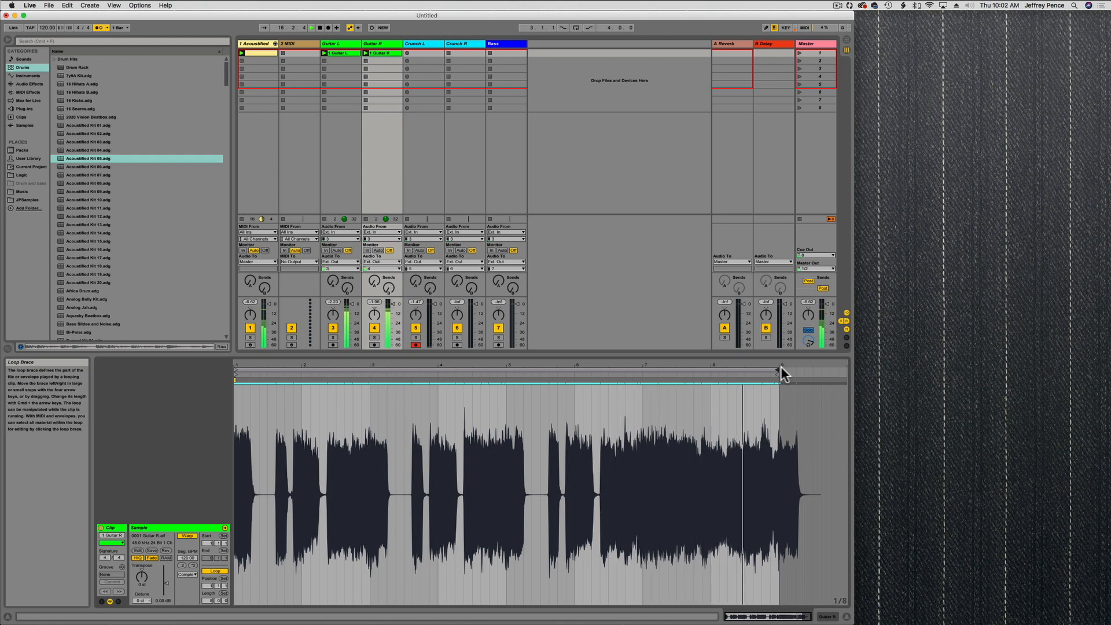
key(Right)
key(Return)
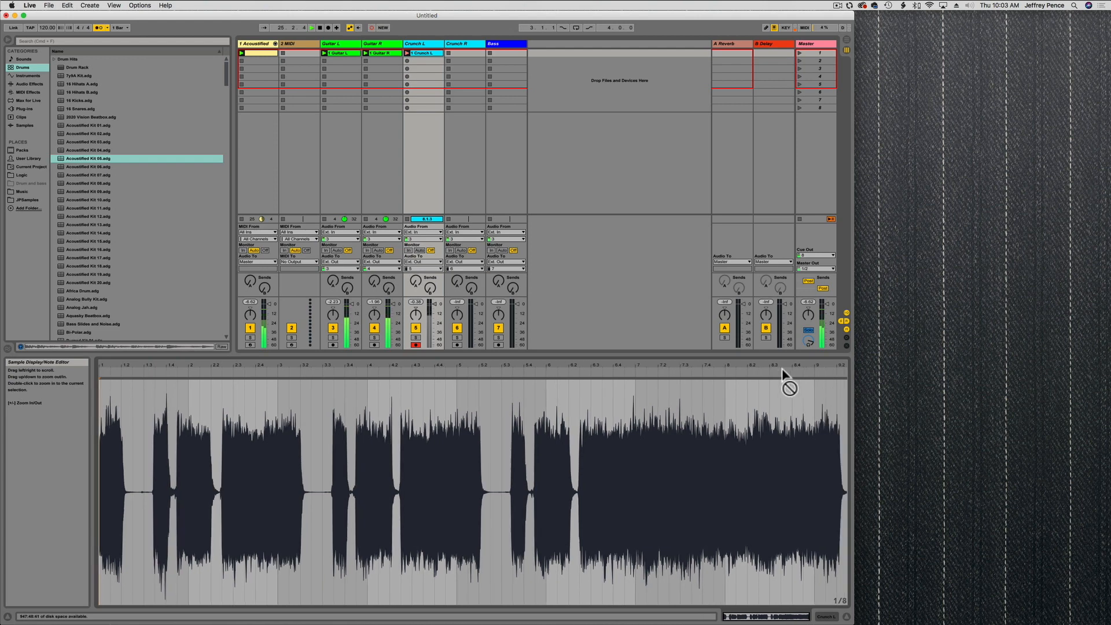
key(space)
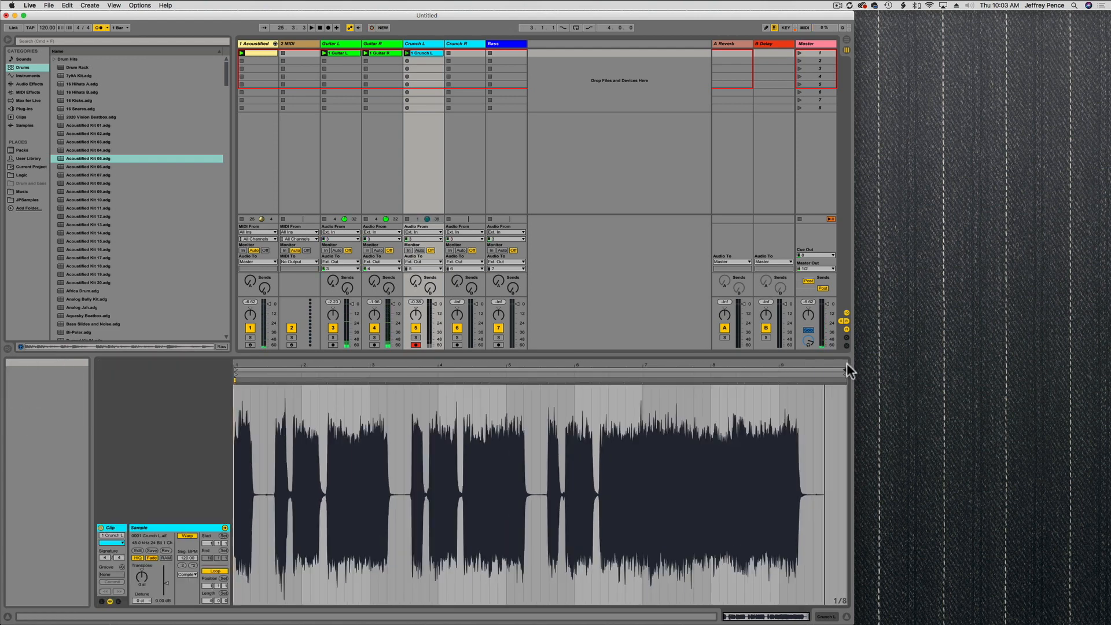
drag(847, 369, 819, 370)
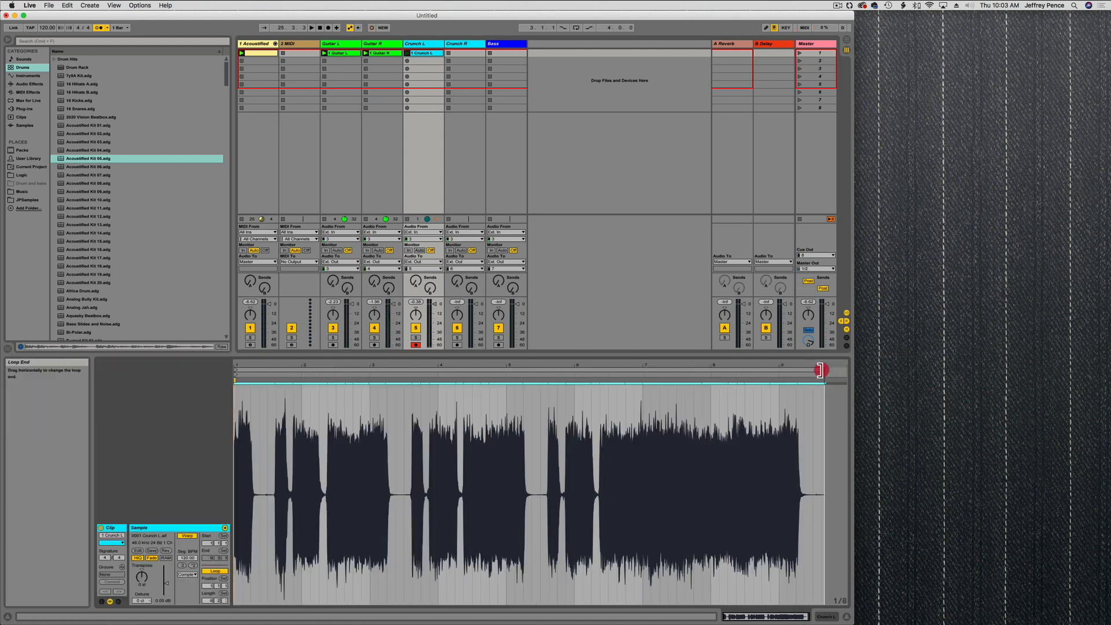
Restart playback of the existing loops, record a guitar clip into the first slot of Crunch R, and stop playback
key(space)
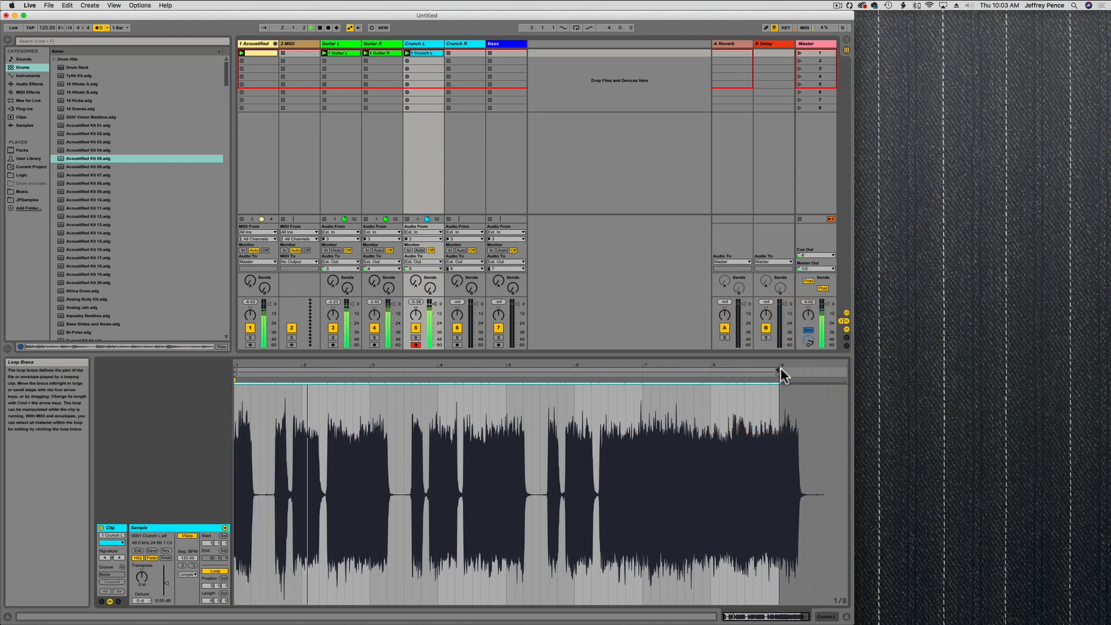
key(Right)
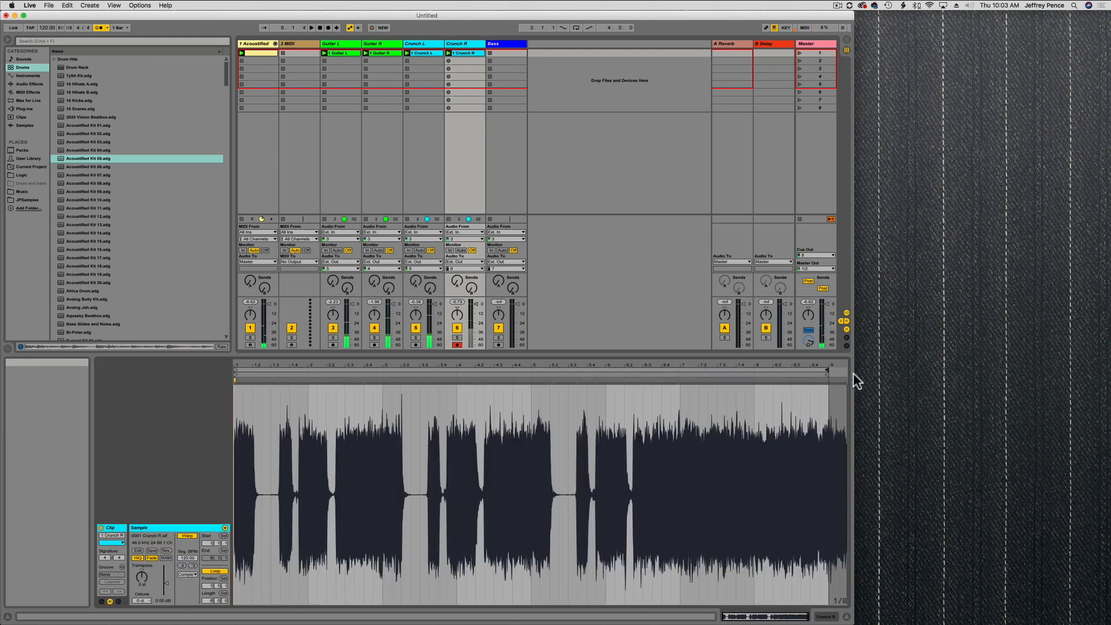
key(space)
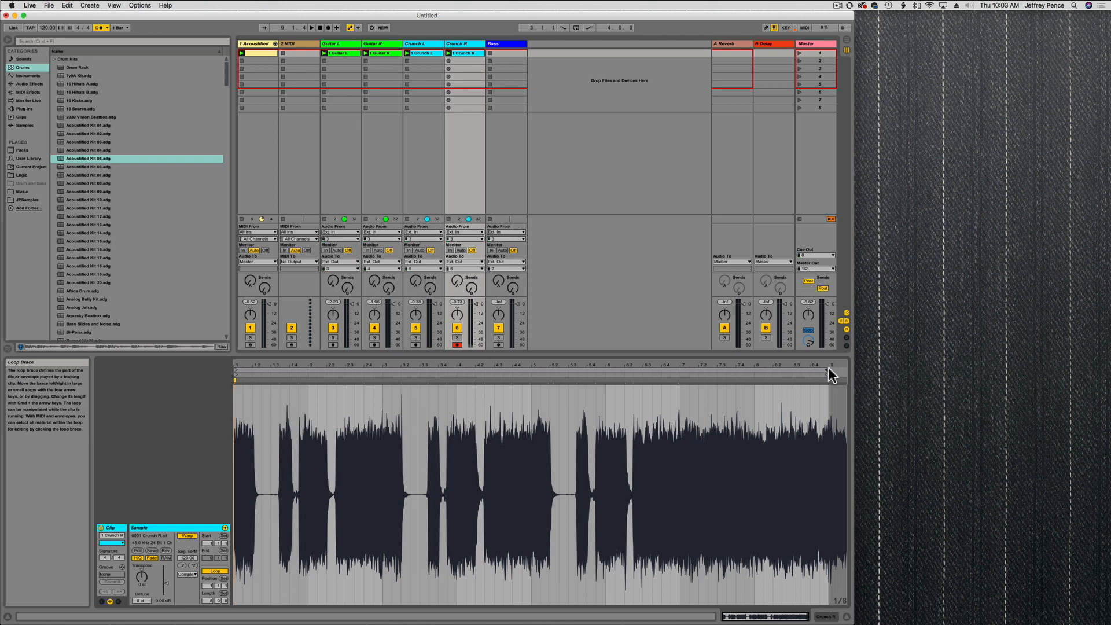